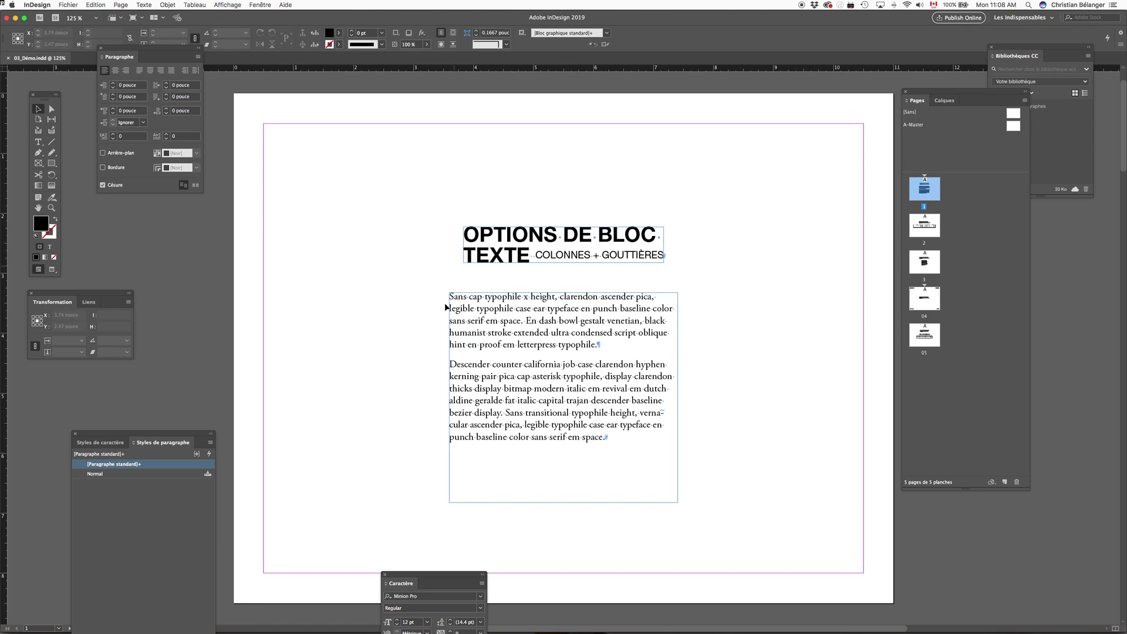
- Open the text frame options for the body text frame and review the baseline, auto-size and general settings
drag(387, 329, 448, 385)
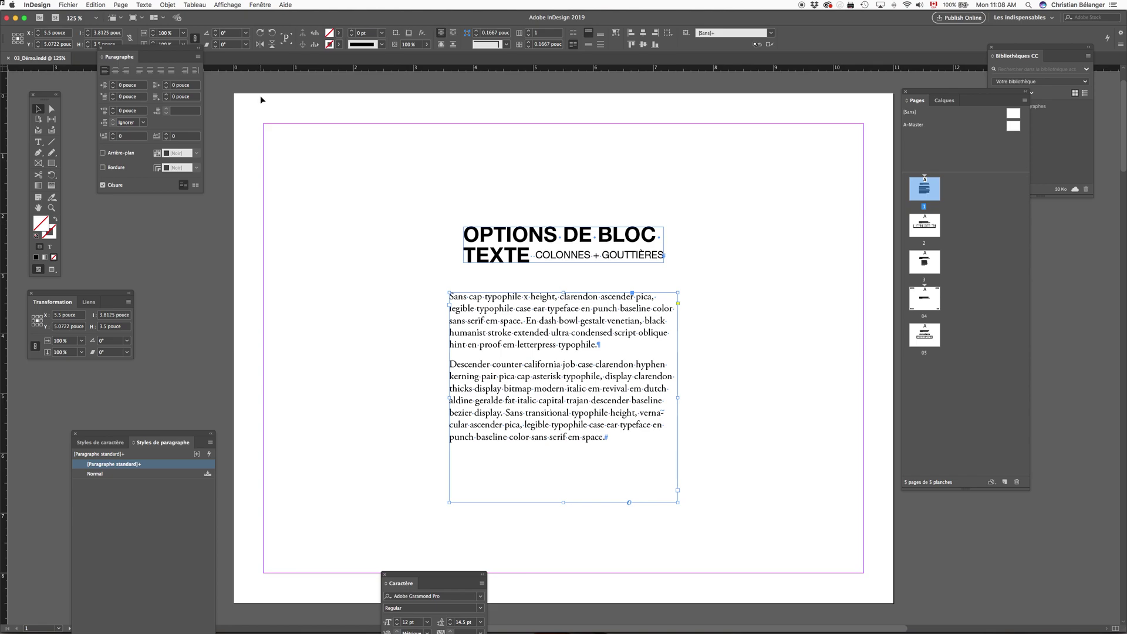
click(172, 6)
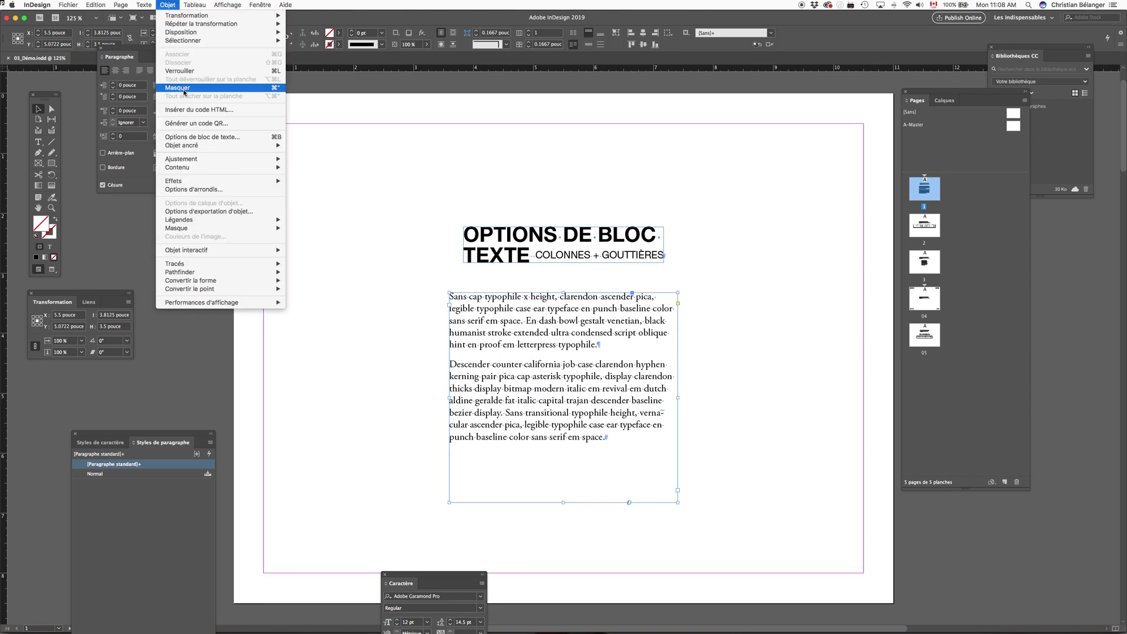
click(276, 141)
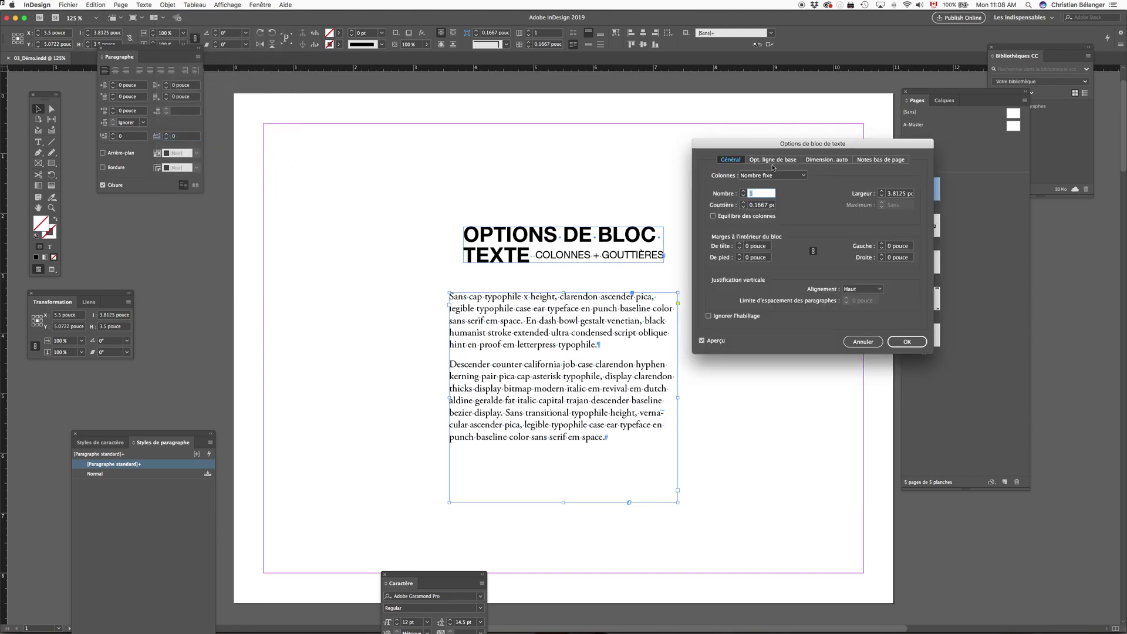
drag(758, 148, 758, 233)
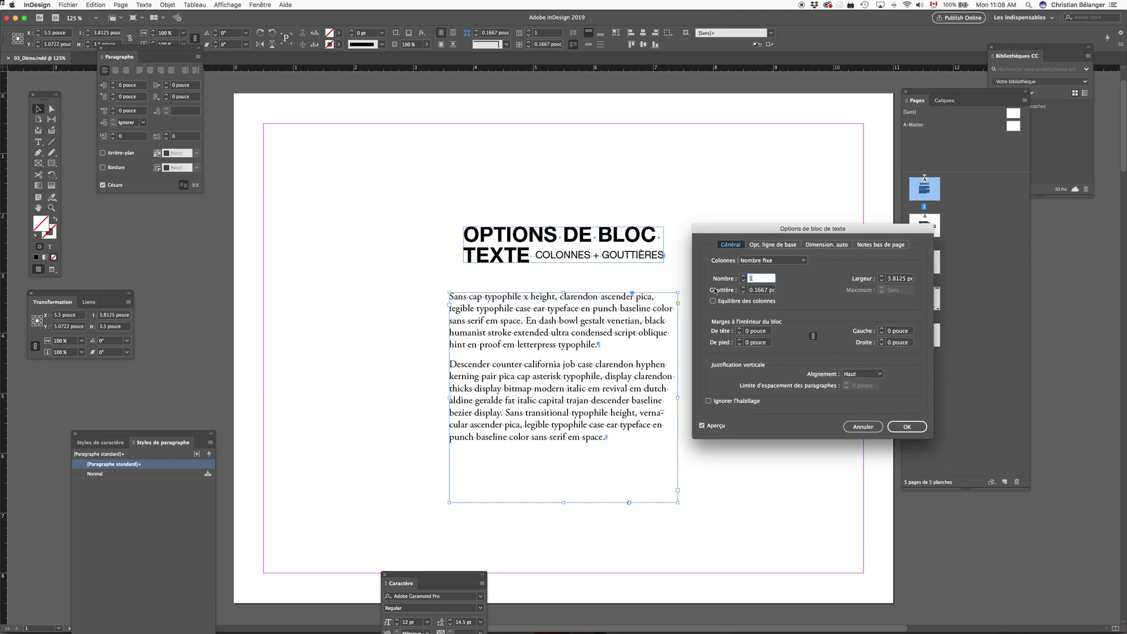
click(772, 244)
key(ctrl+Tab)
key(ctrl+Tab)
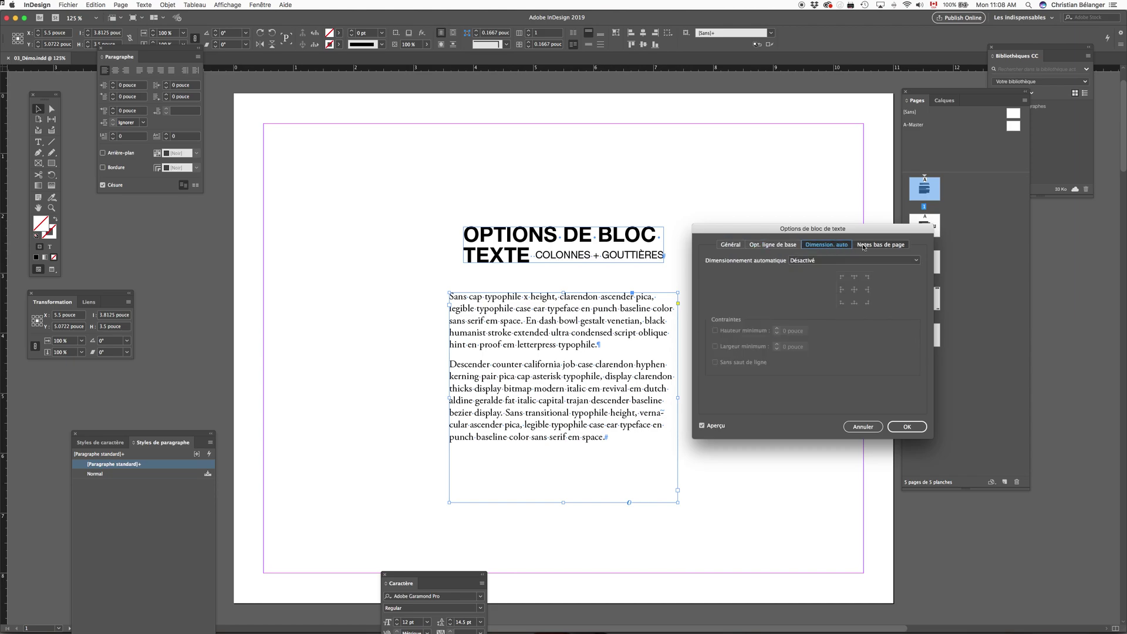
click(731, 245)
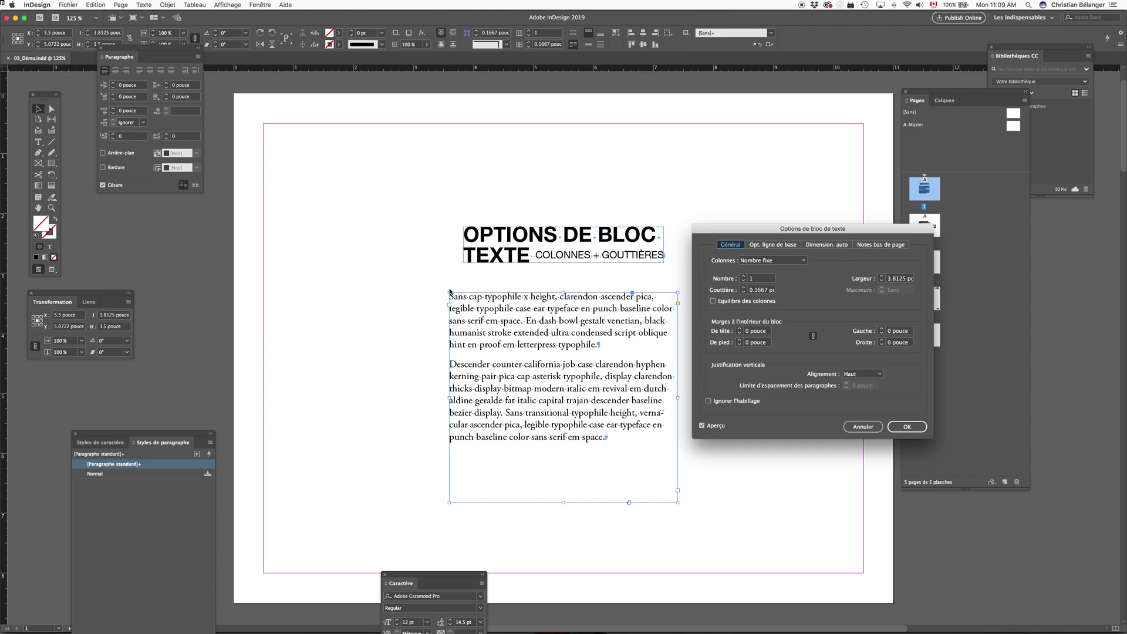
- Try three columns in the body text frame and go back to two
click(744, 278)
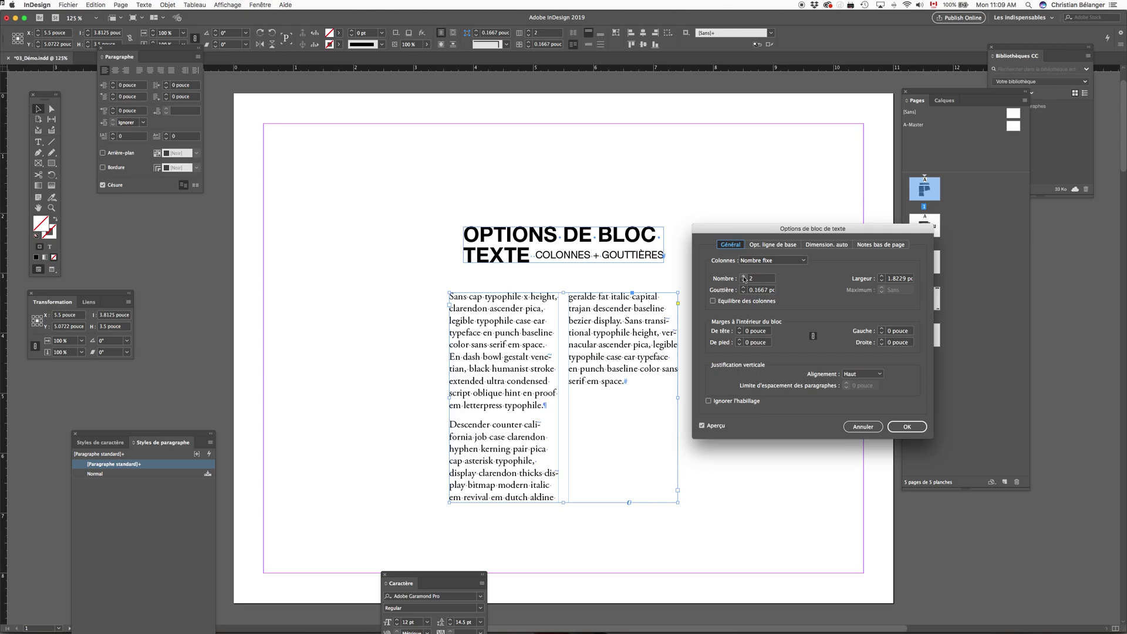
click(744, 279)
click(744, 279)
click(744, 281)
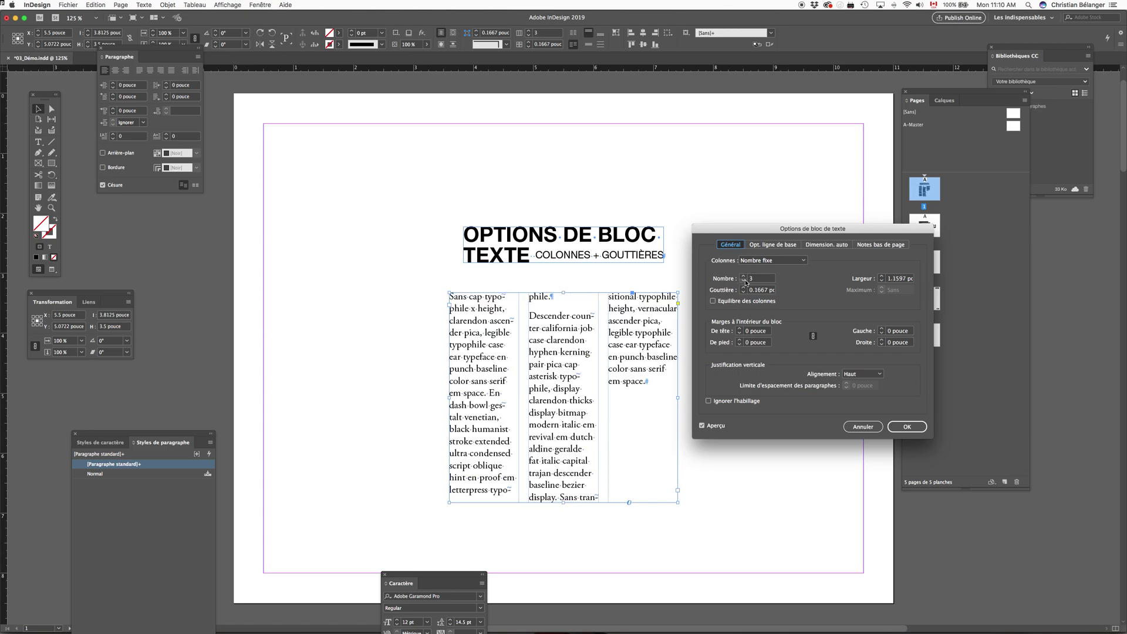
click(744, 280)
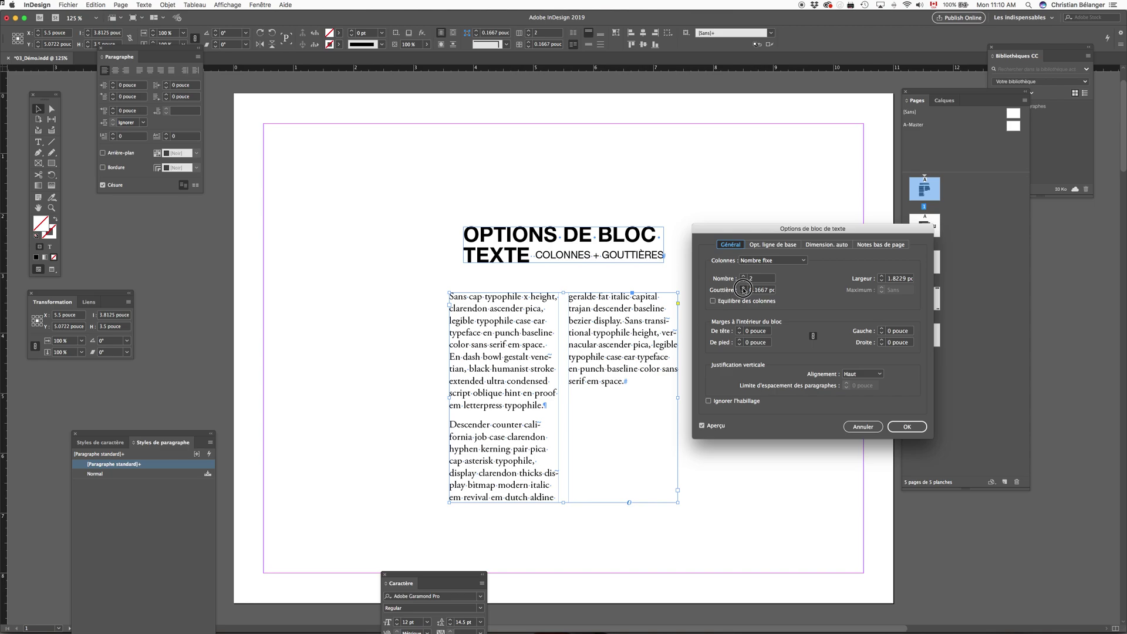
- Set the column gutter to 0.1875 inch and turn on column balancing for the body text frame
click(743, 287)
click(743, 288)
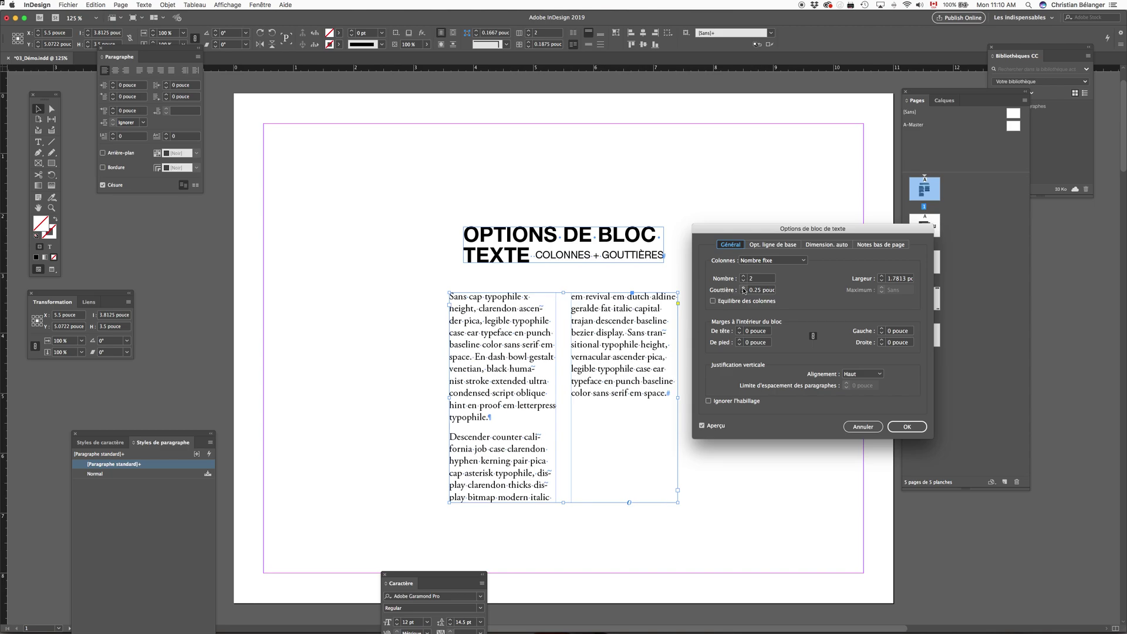
click(744, 292)
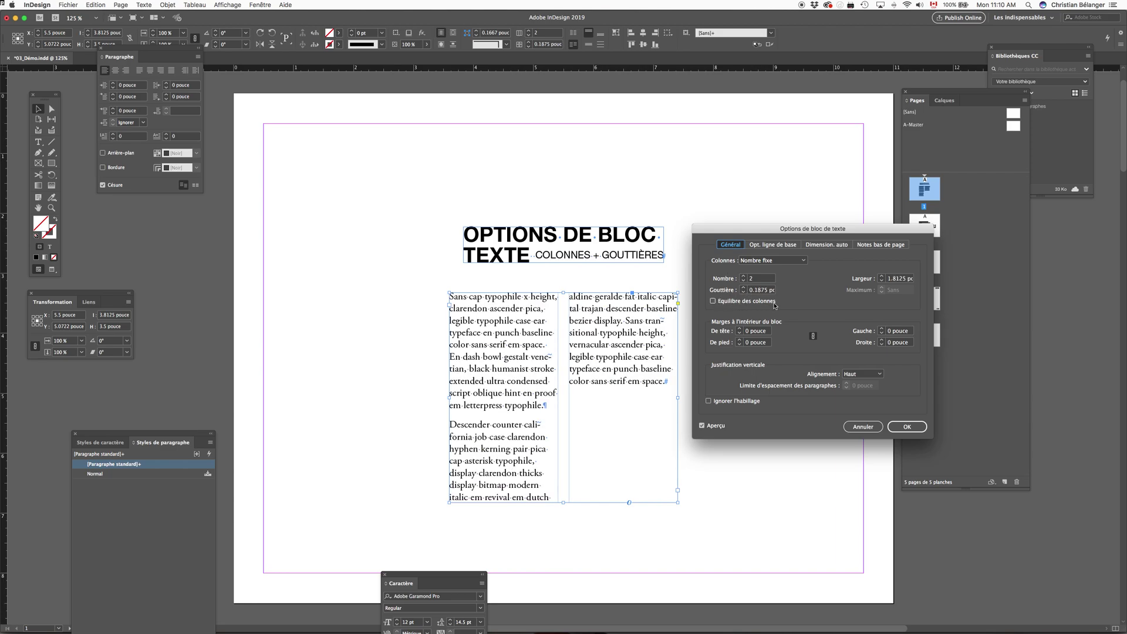
click(713, 302)
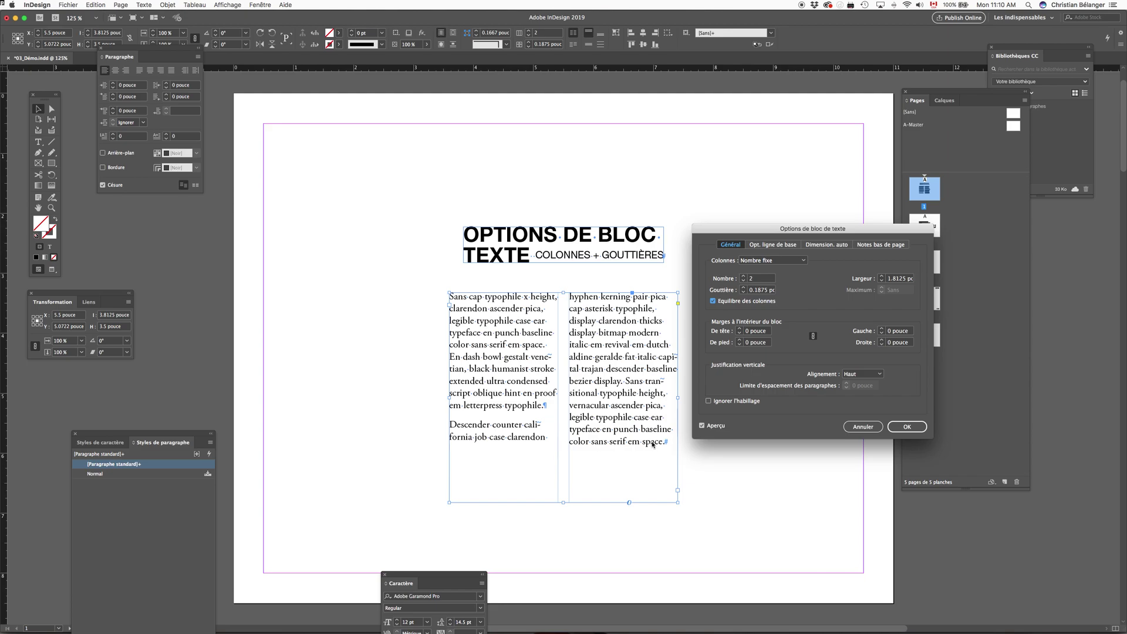
- Try three and four balanced columns in the body text frame and return to two columns
click(744, 276)
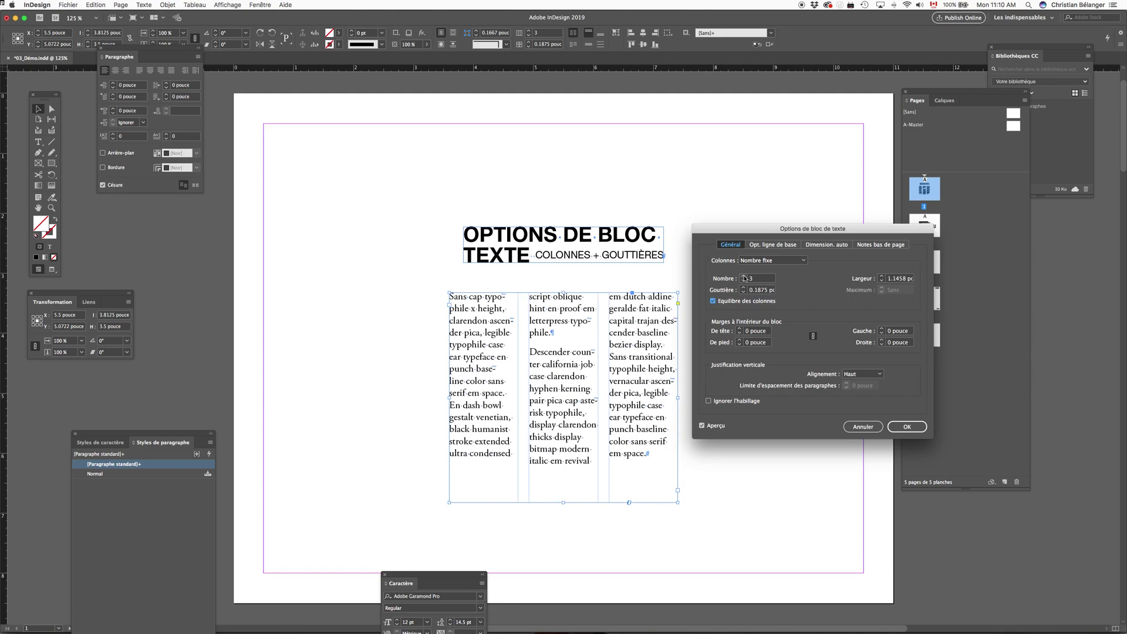
click(744, 276)
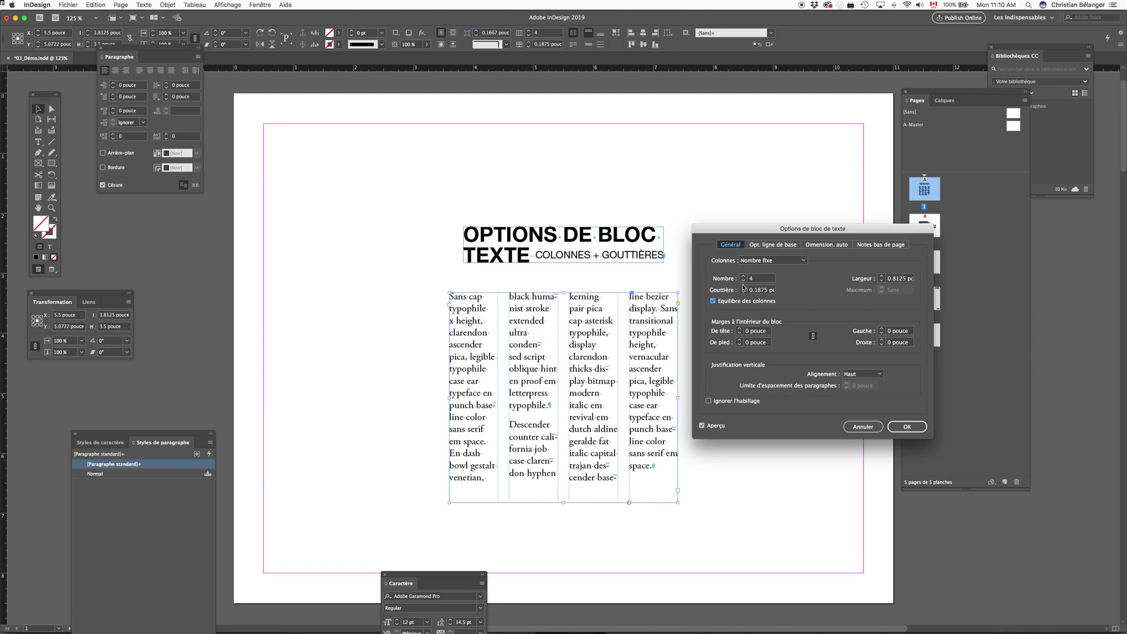
click(744, 281)
click(744, 282)
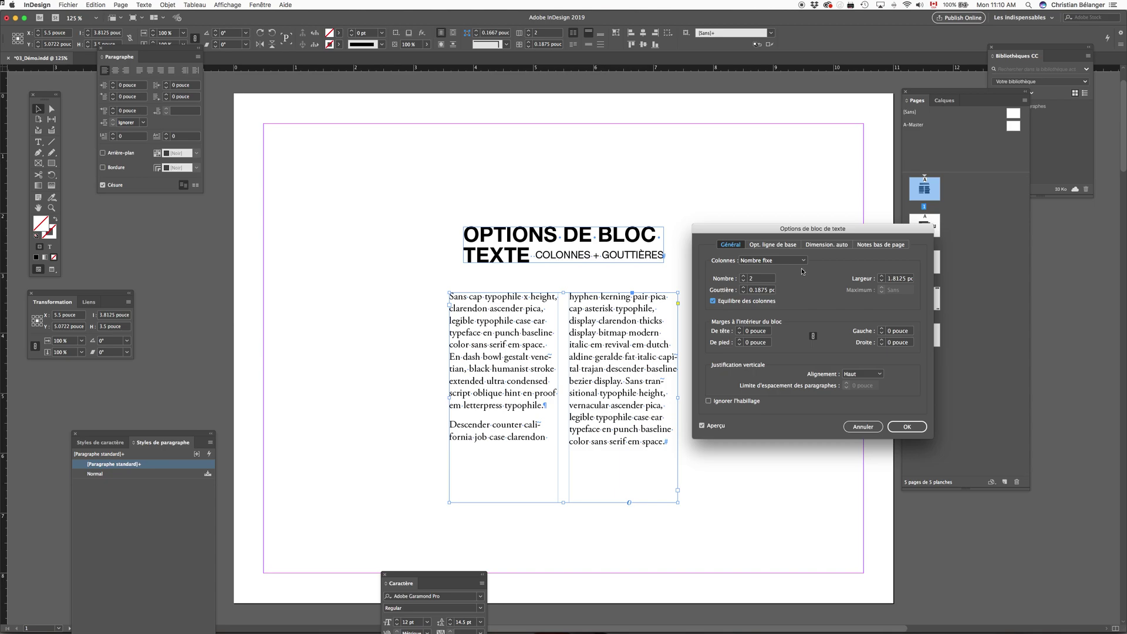
- Check the available column types, keep the fixed number, and cancel the text frame options
click(782, 261)
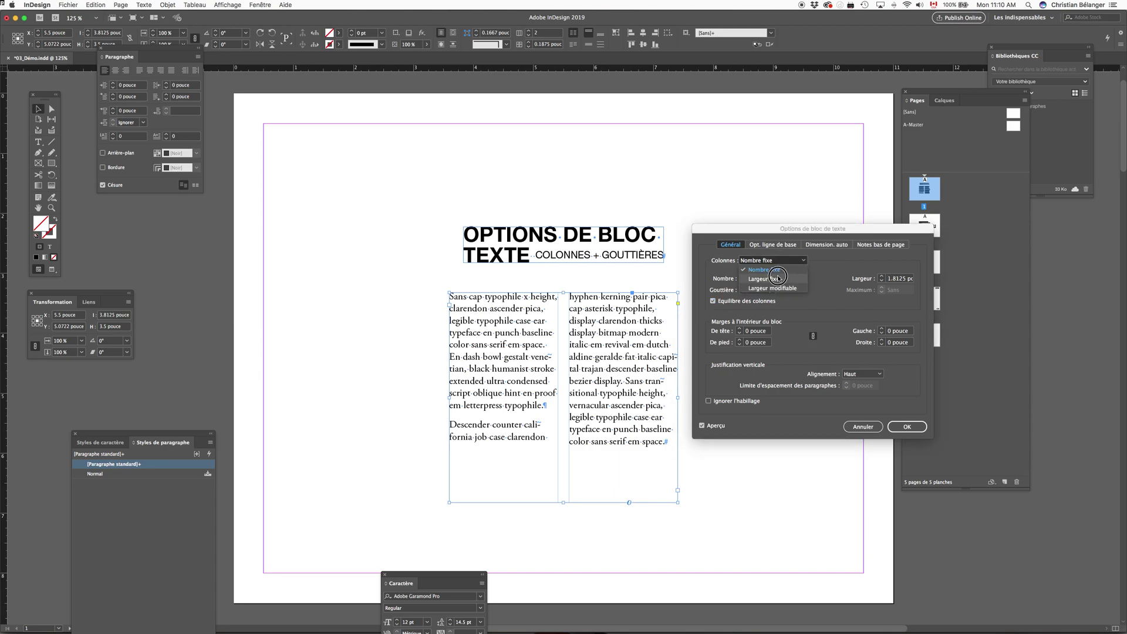
click(708, 262)
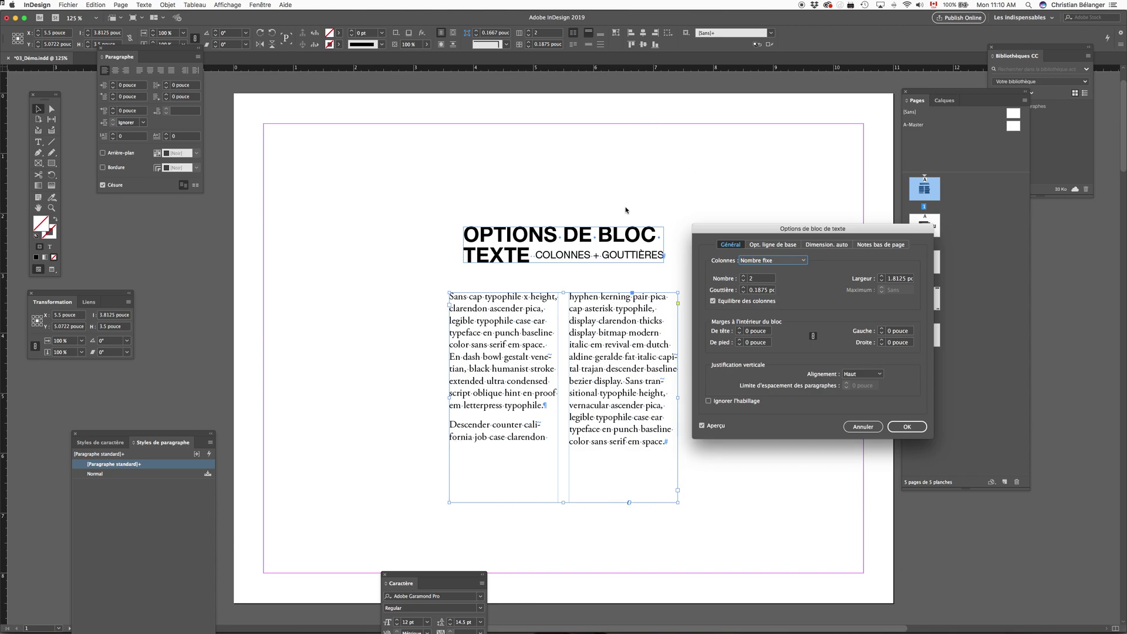
drag(813, 228, 812, 223)
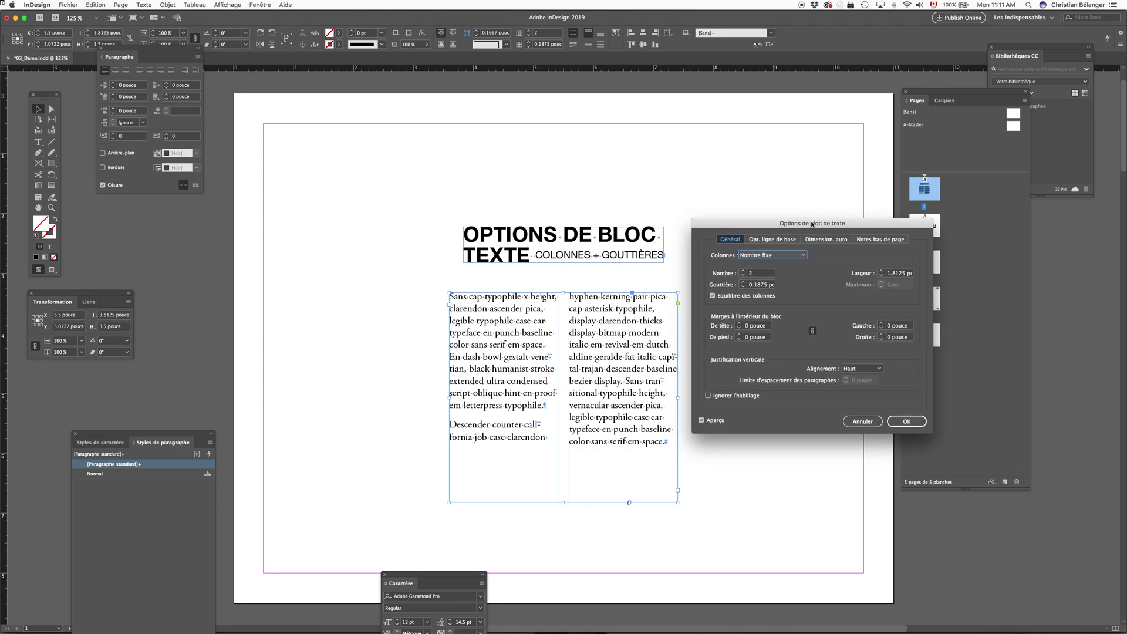
click(864, 422)
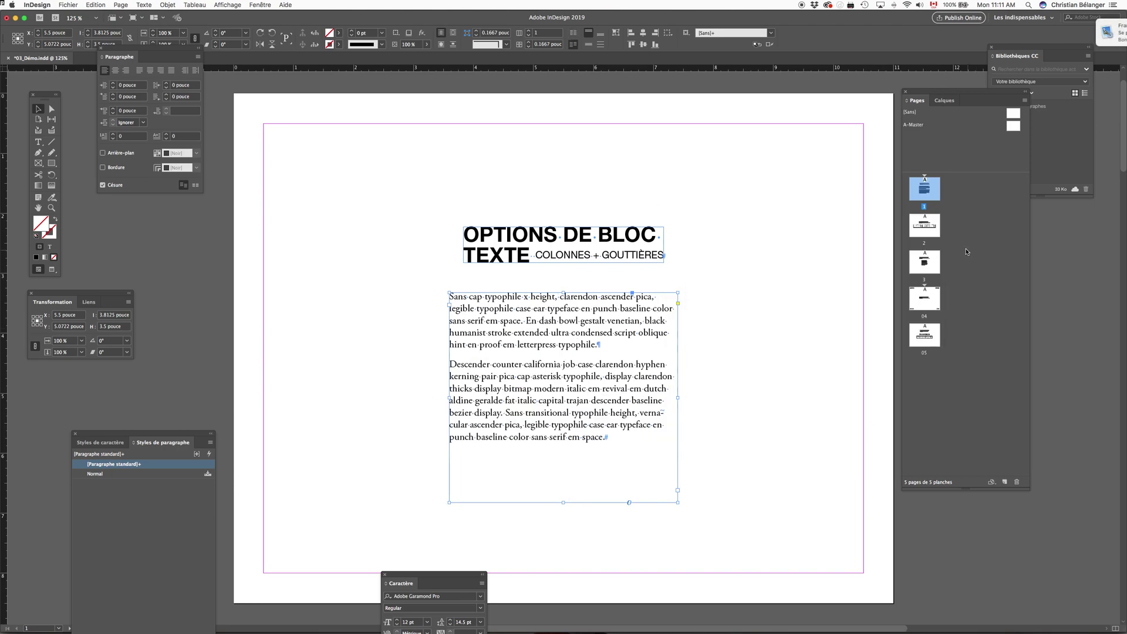
- Go to page 2, switch it to preview mode, and inspect the black "MARGES INTÉRIEURES" text frame
double_click(931, 224)
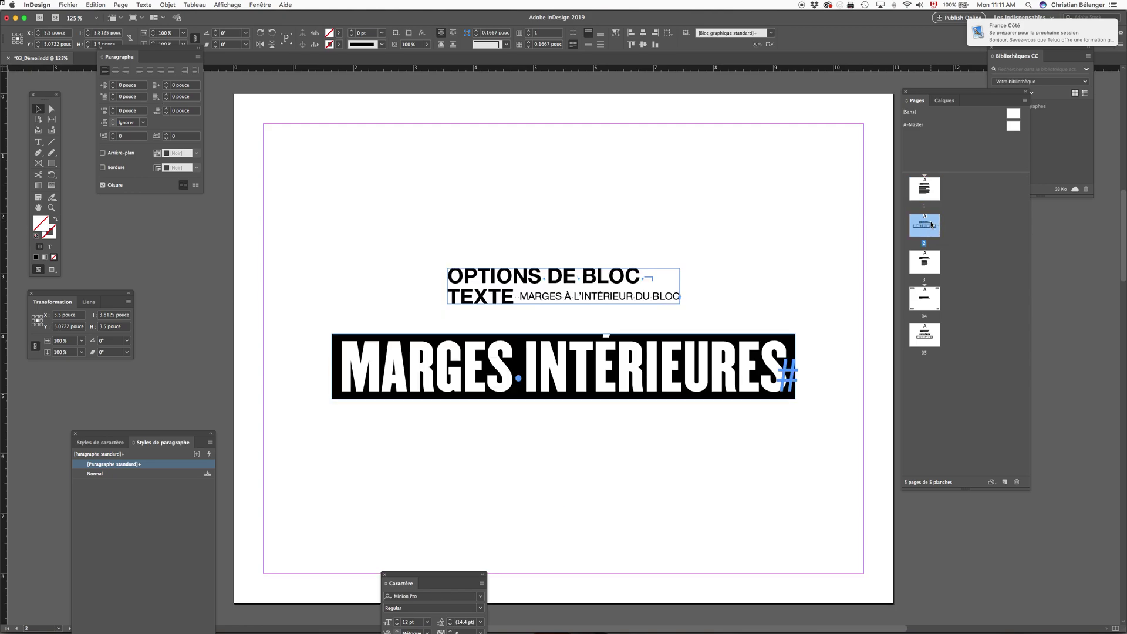
key(w)
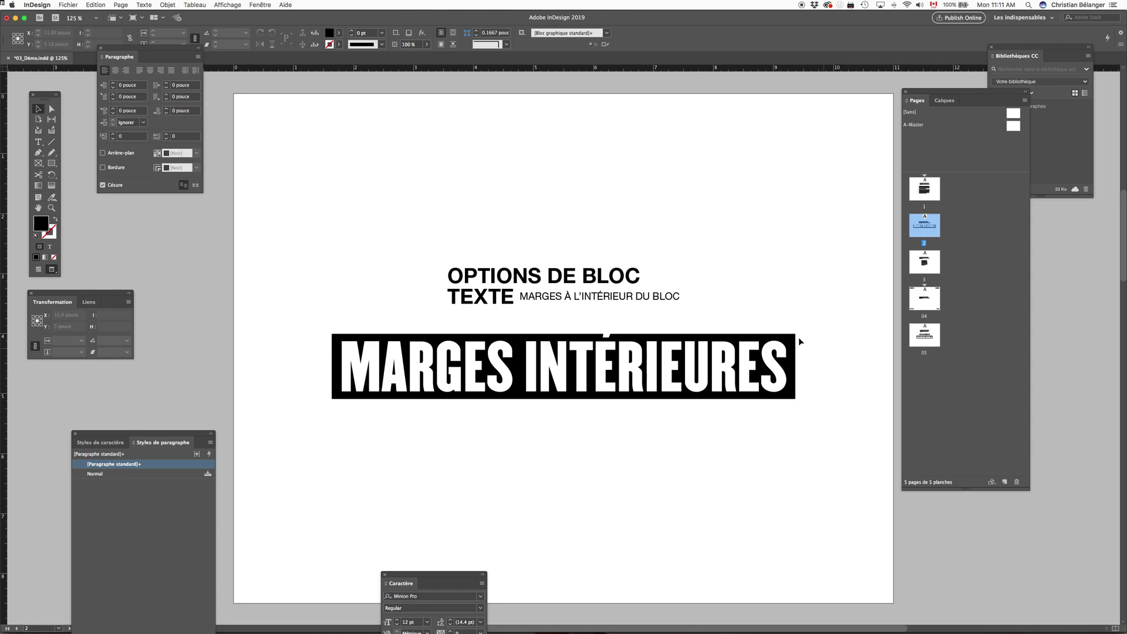
click(743, 373)
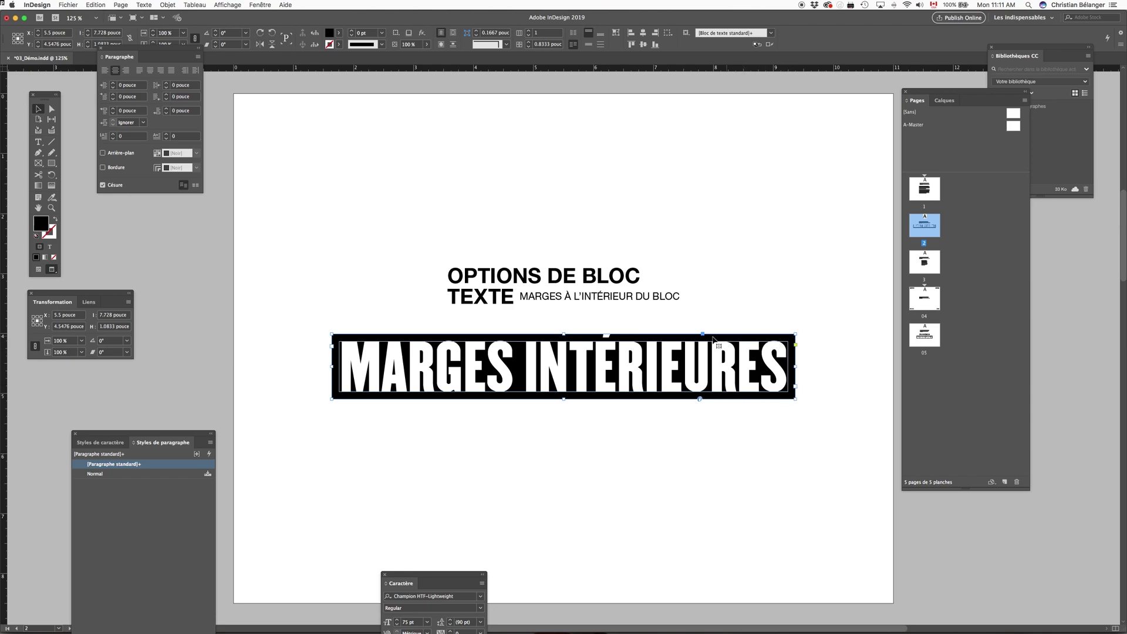
click(607, 481)
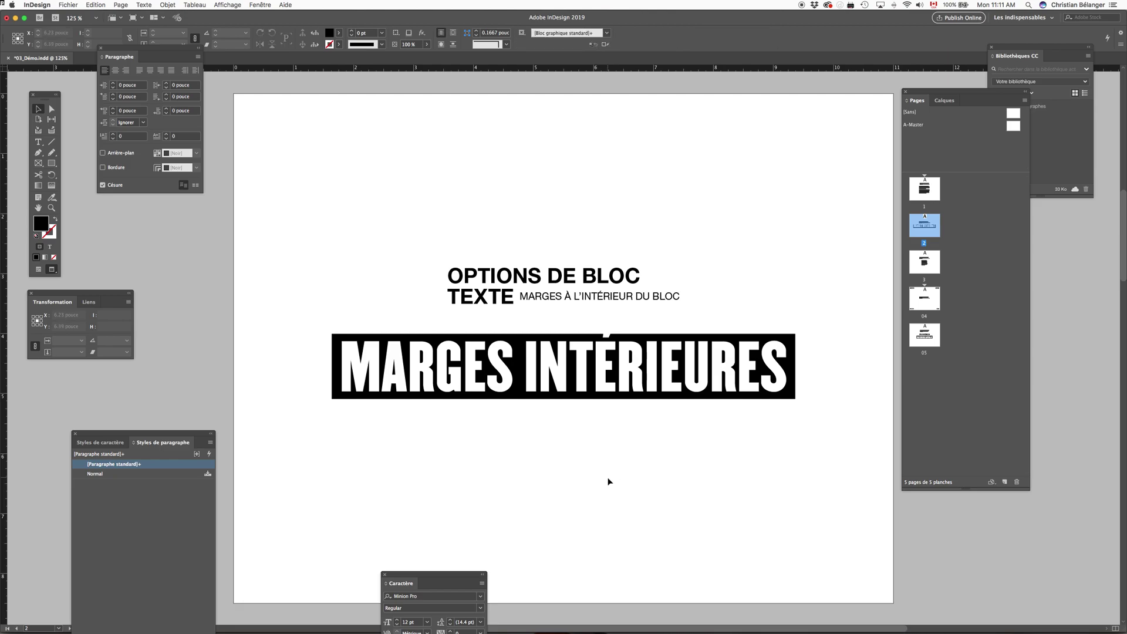
click(419, 392)
mouse_move(418, 392)
mouse_down()
mouse_move(464, 420)
mouse_move(428, 396)
mouse_up()
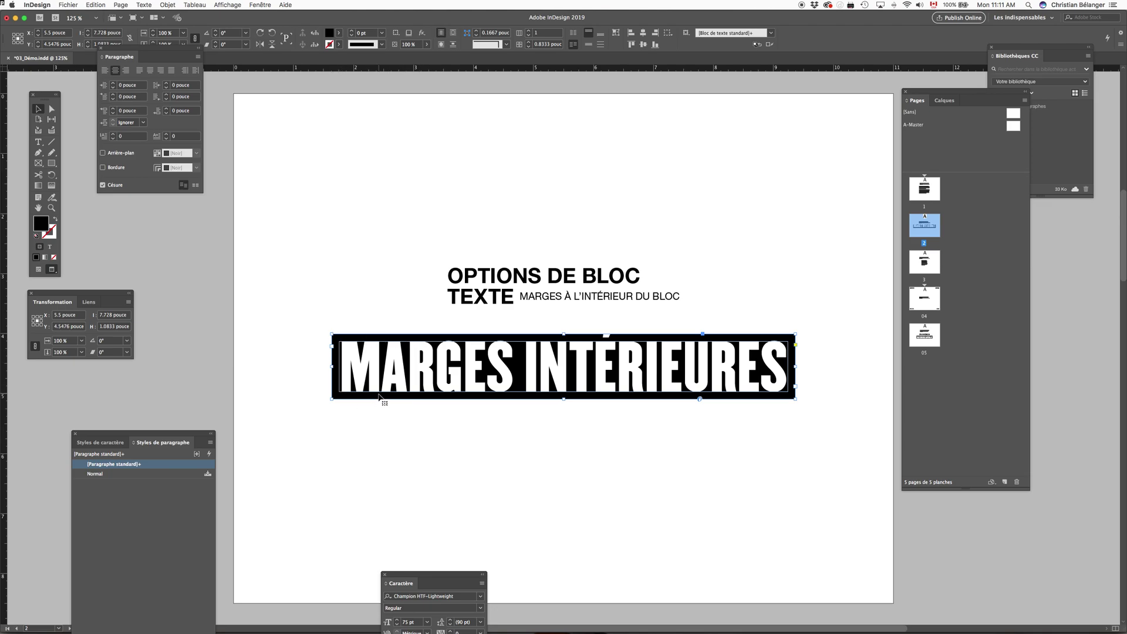
click(639, 434)
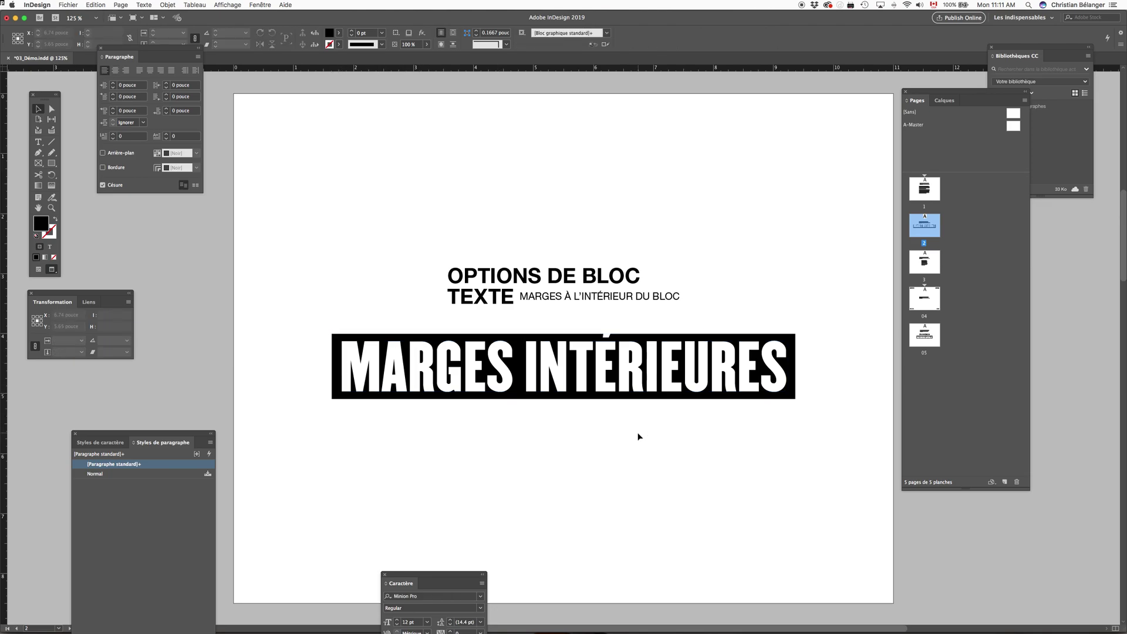
- Draw a wide black-filled rectangle below the "MARGES INTÉRIEURES" text frame
key(m)
drag(419, 443, 733, 486)
click(629, 523)
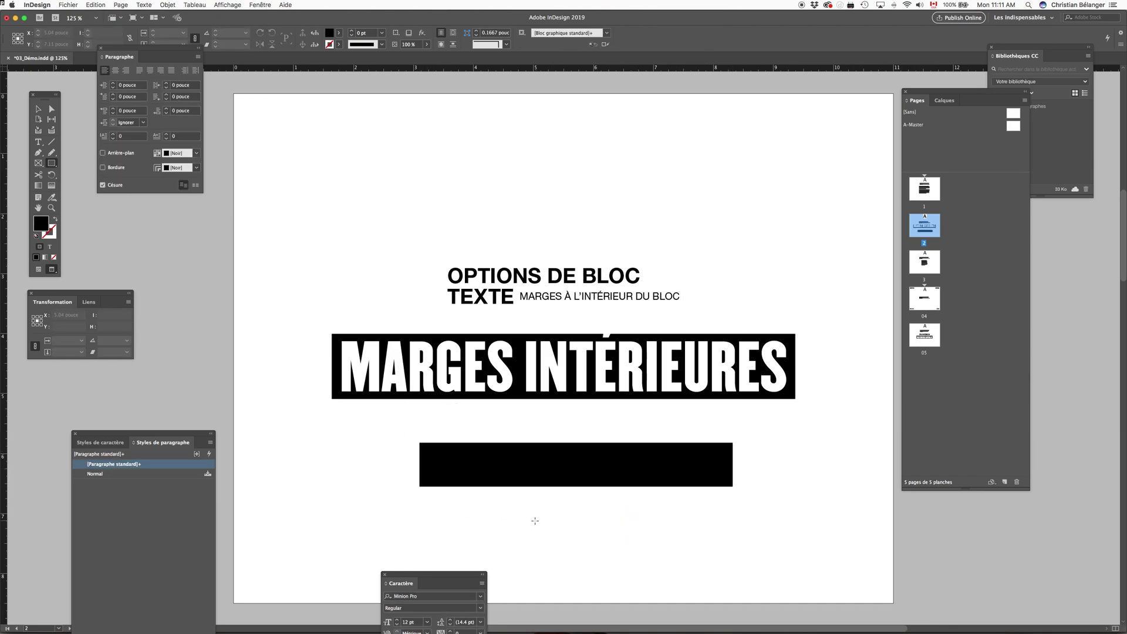
- Create a 4.25 by 0.38 inch text frame over the black rectangle with the text "sdvdfvdf" coloured white
key(t)
drag(444, 455, 700, 478)
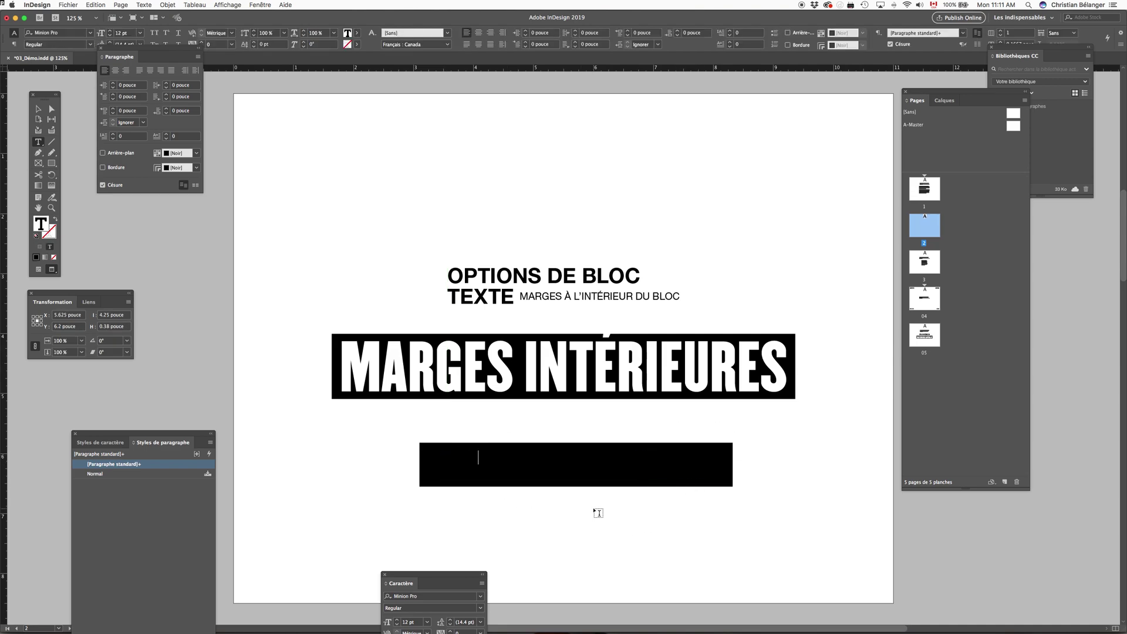
key(super+a)
key(F6)
key(F5)
click(100, 364)
key(Escape)
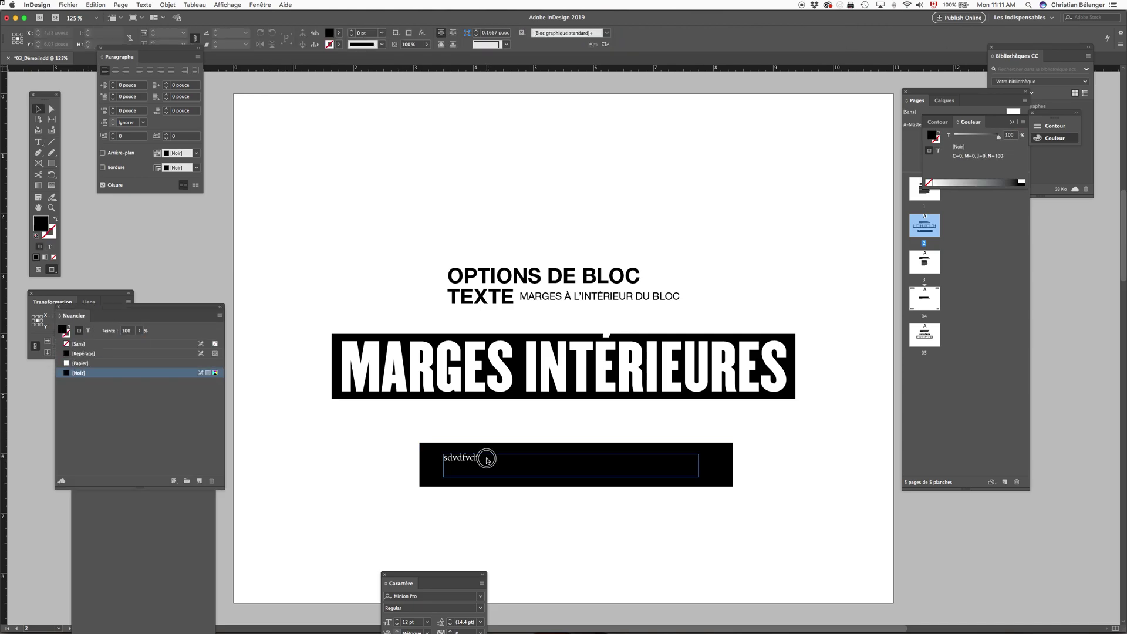
- Fit the small text frame to its text and shrink the black rectangle around it to about 1.21 inches wide
click(739, 481)
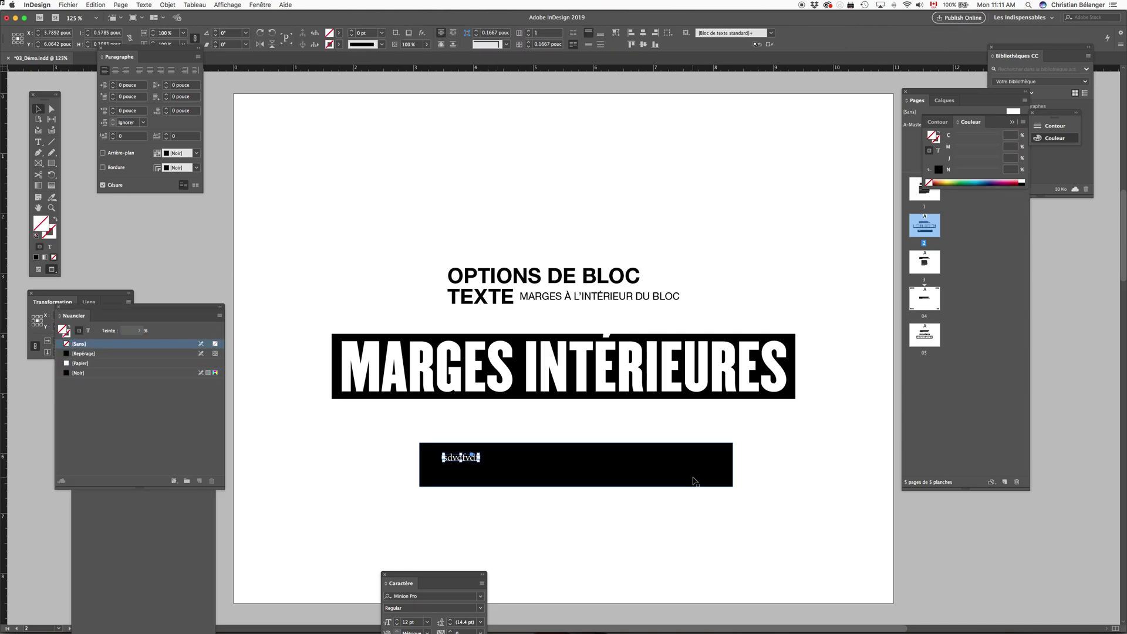
click(733, 486)
drag(733, 486, 500, 473)
drag(420, 443, 428, 443)
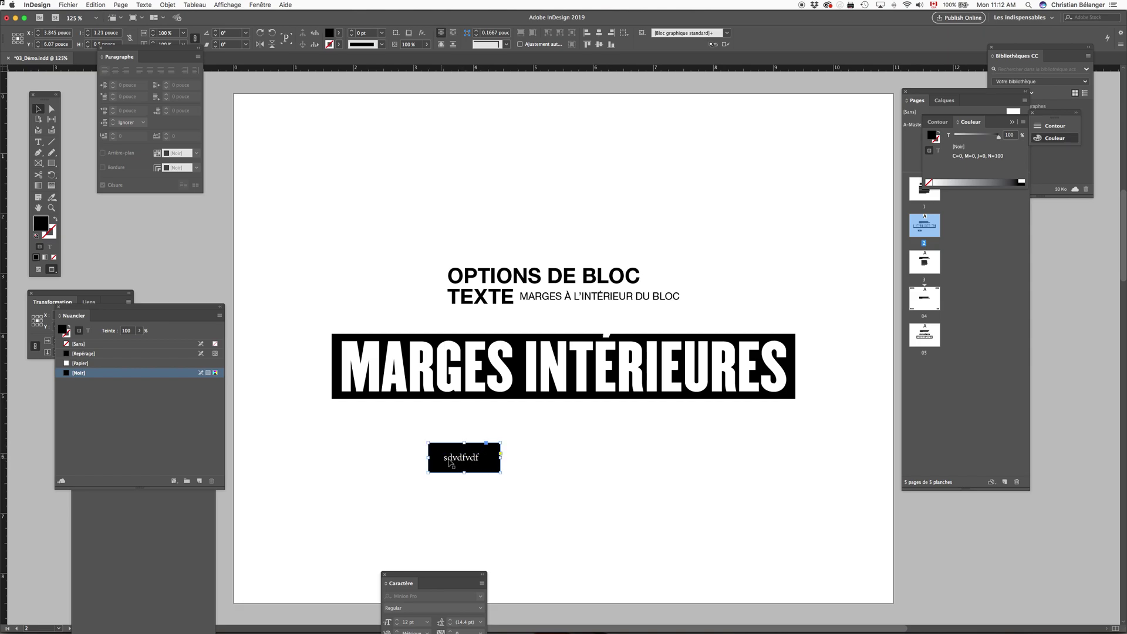
- Delete the small black rectangle together with its separate text frame
drag(404, 438, 552, 508)
key(Delete)
click(590, 367)
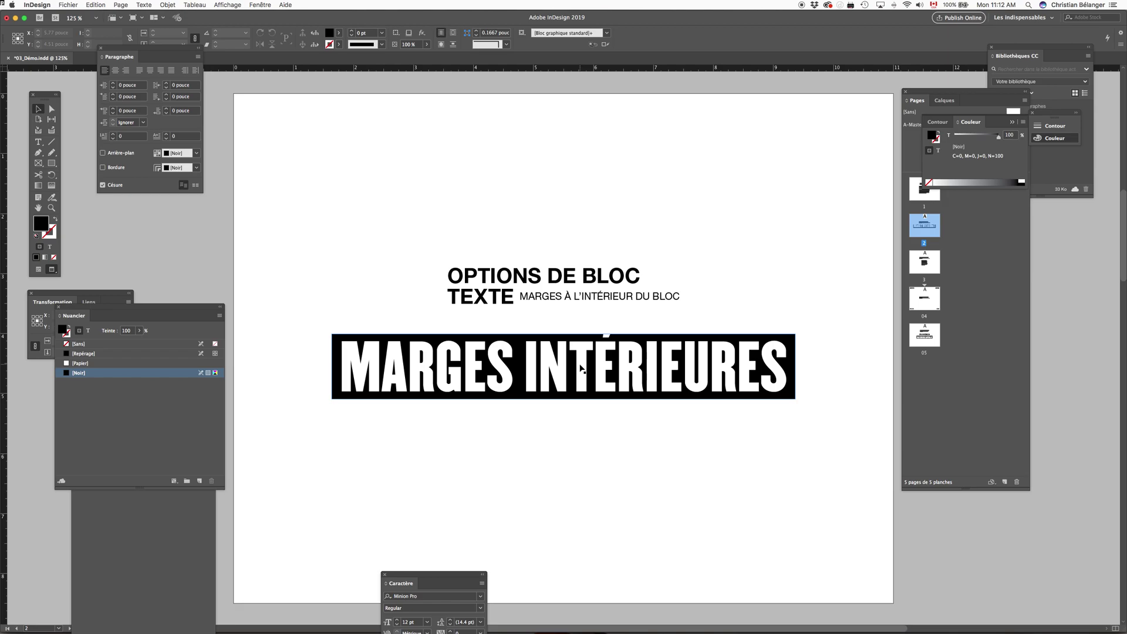
click(549, 441)
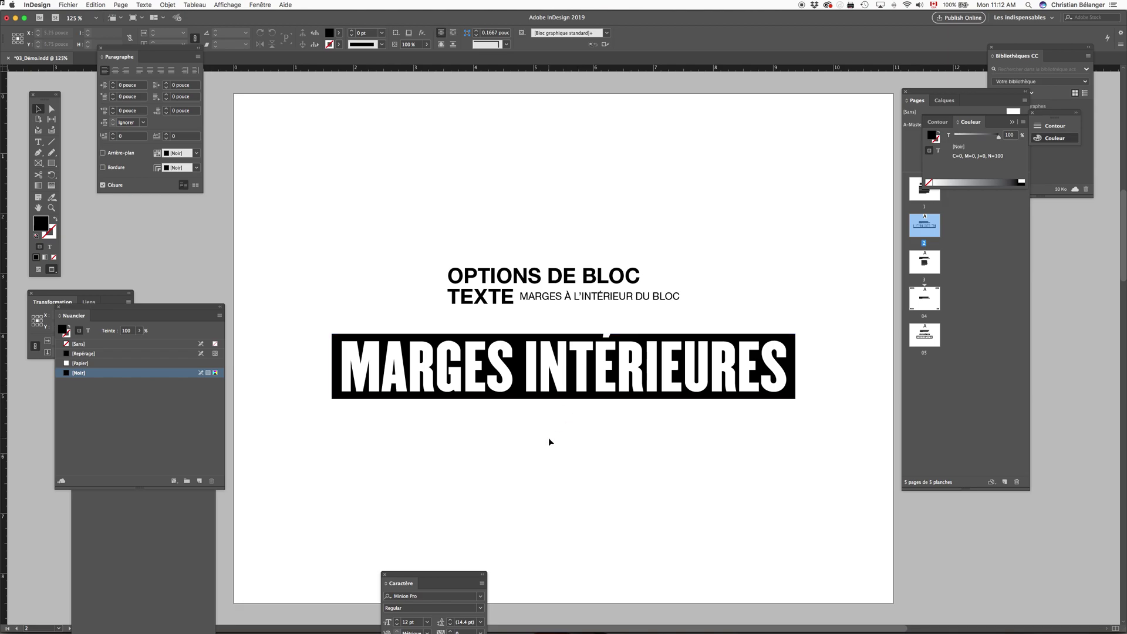
- Review the inner margins in the "MARGES INTÉRIEURES" frame's text frame options and close them without changes
click(629, 372)
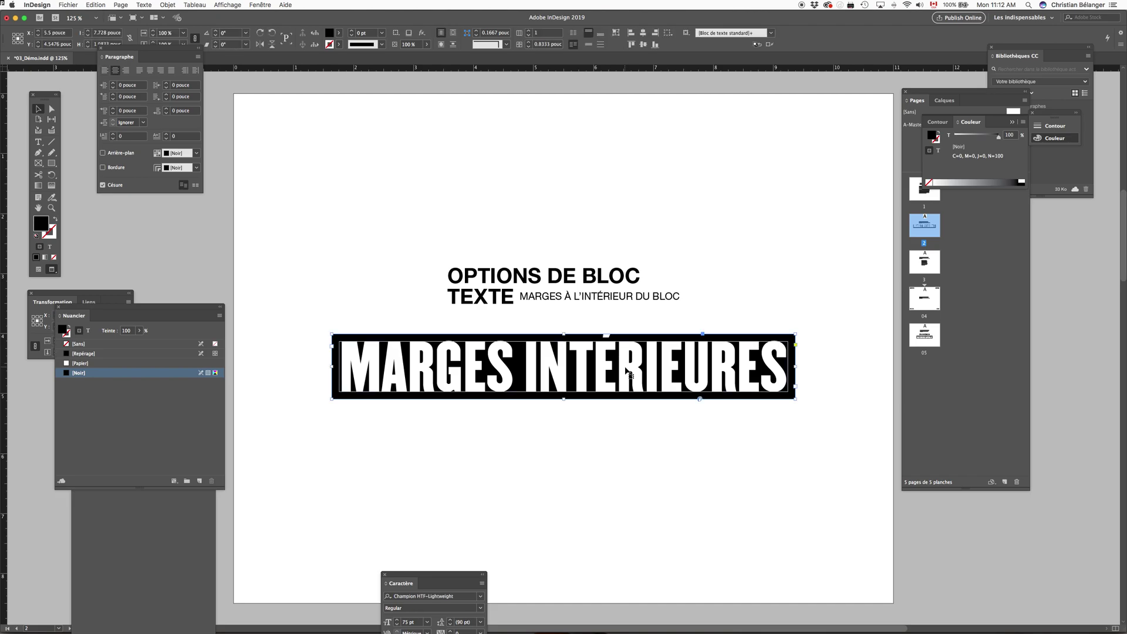
key(super+b)
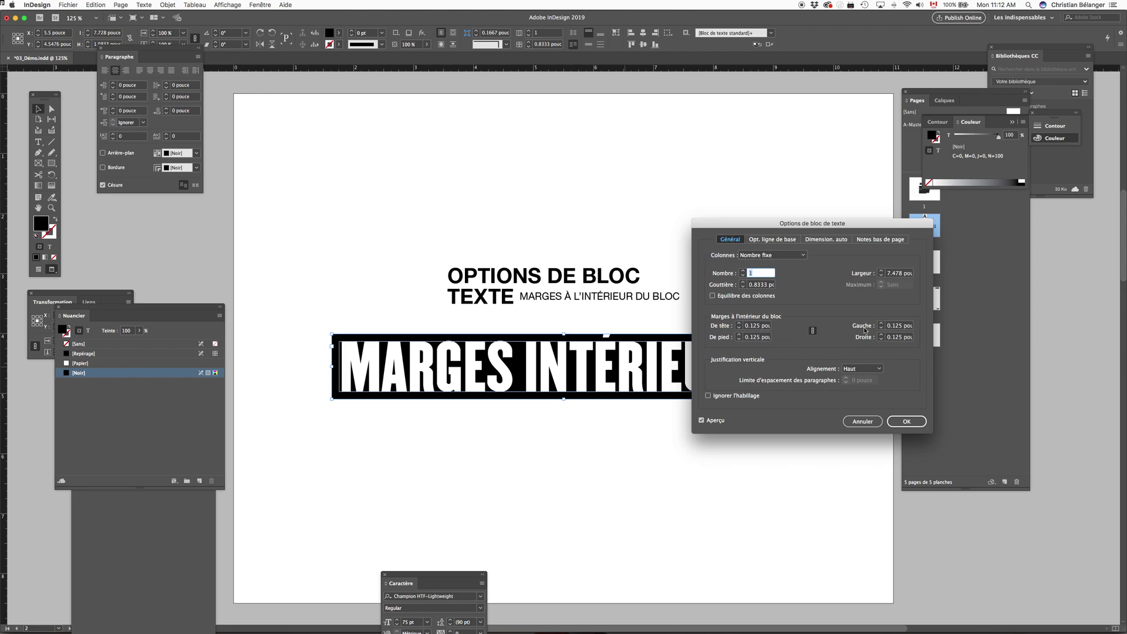
click(862, 422)
- Enlarge the "MARGES INTÉRIEURES" text frame downward and outward to about 8.34 inches wide
drag(799, 398, 833, 463)
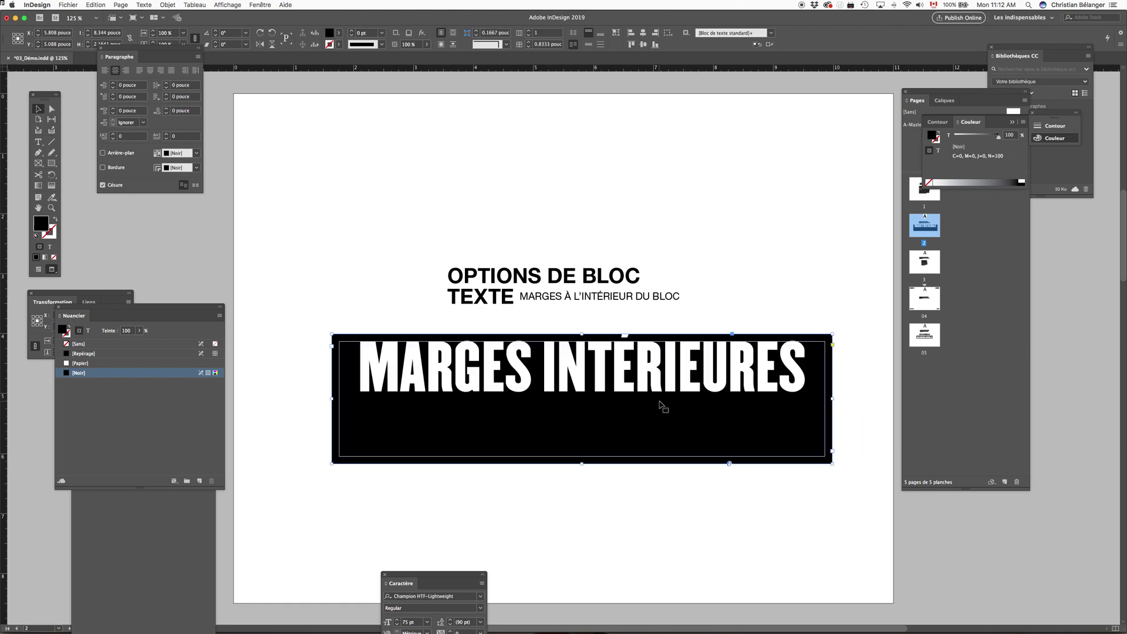
- Set the inner margins of the "MARGES INTÉRIEURES" text frame to 0.4375 inch on all four sides
key(super+b)
drag(793, 222, 899, 215)
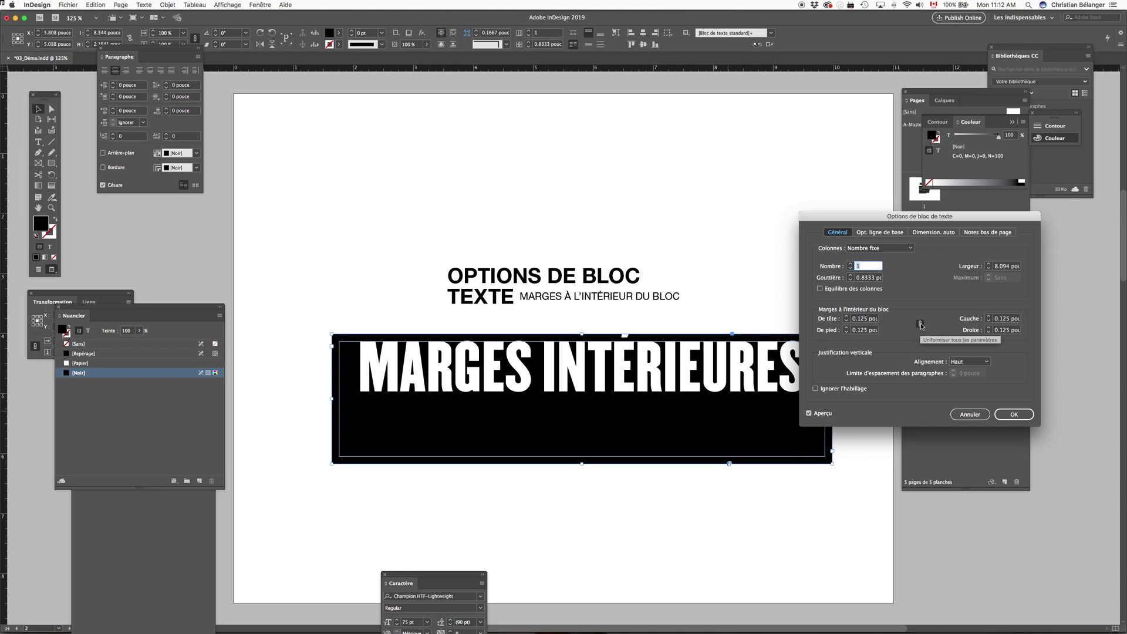
click(847, 316)
click(846, 316)
click(846, 317)
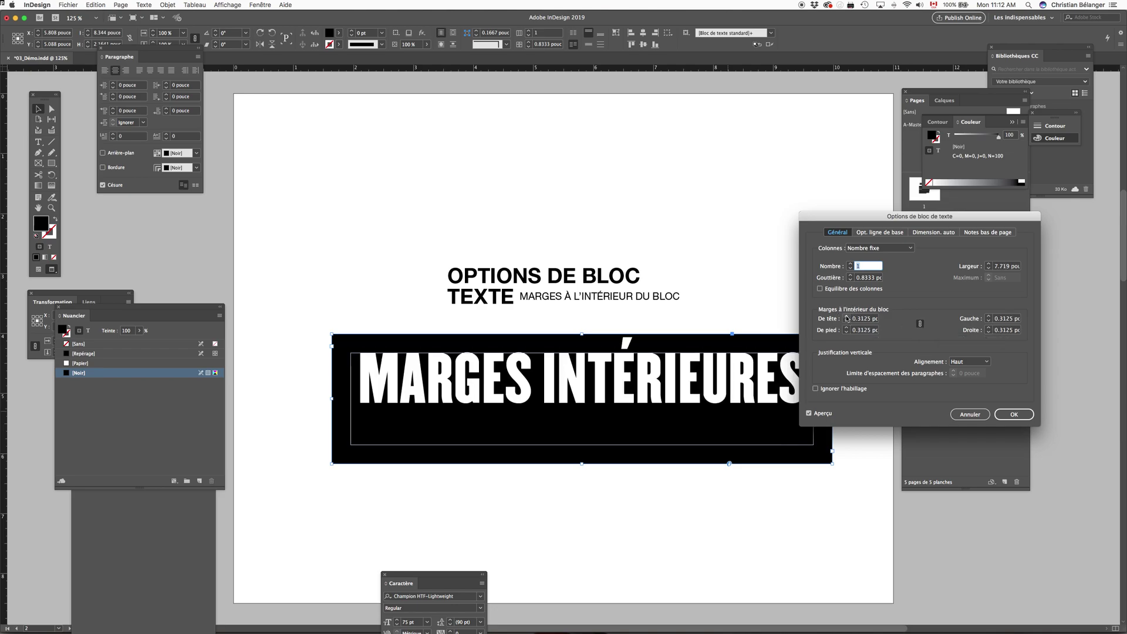
click(847, 322)
click(847, 322)
click(846, 322)
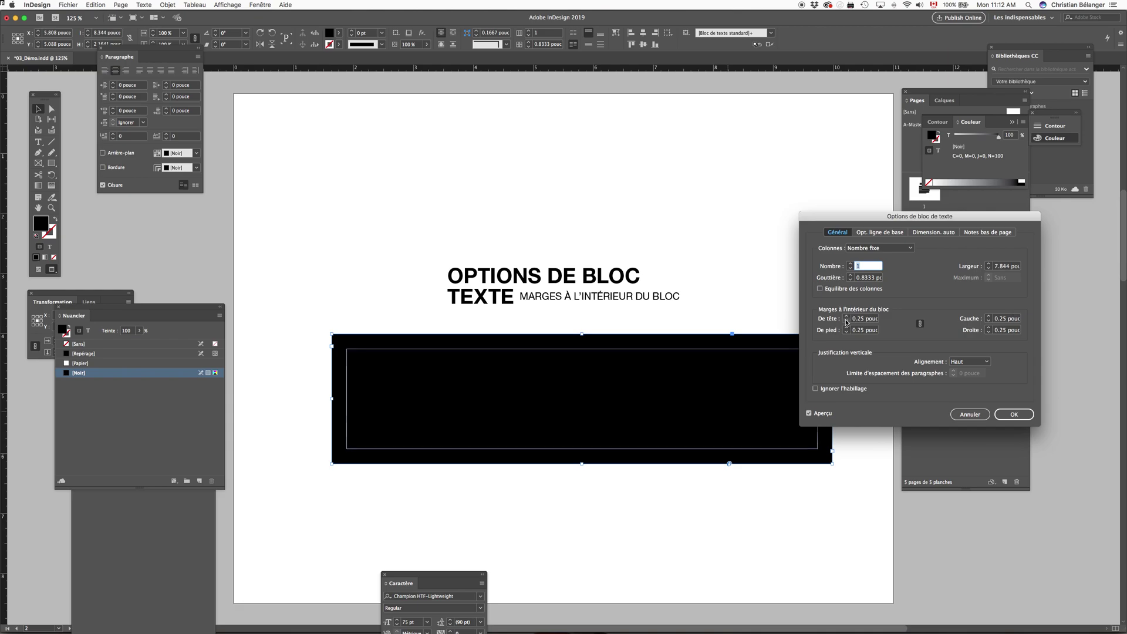
click(847, 316)
click(847, 317)
click(847, 317)
click(847, 317)
click(847, 316)
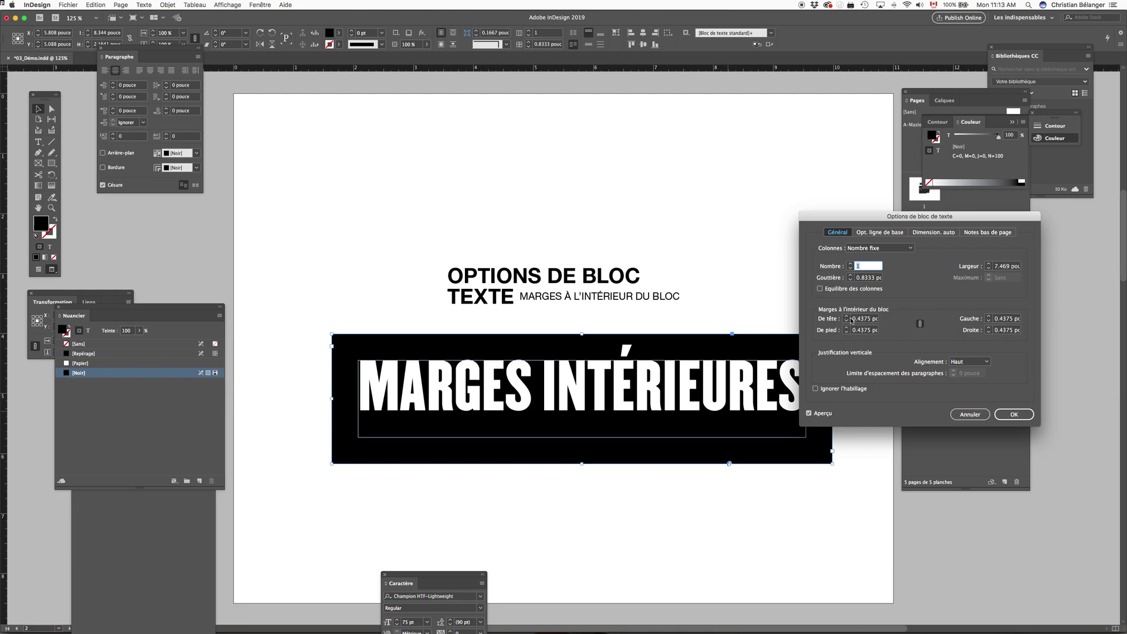
click(1014, 415)
- Enlarge the "MARGES INTÉRIEURES" frame to about 8.74 inches wide, fit it back to its text and deselect it
drag(830, 465, 856, 477)
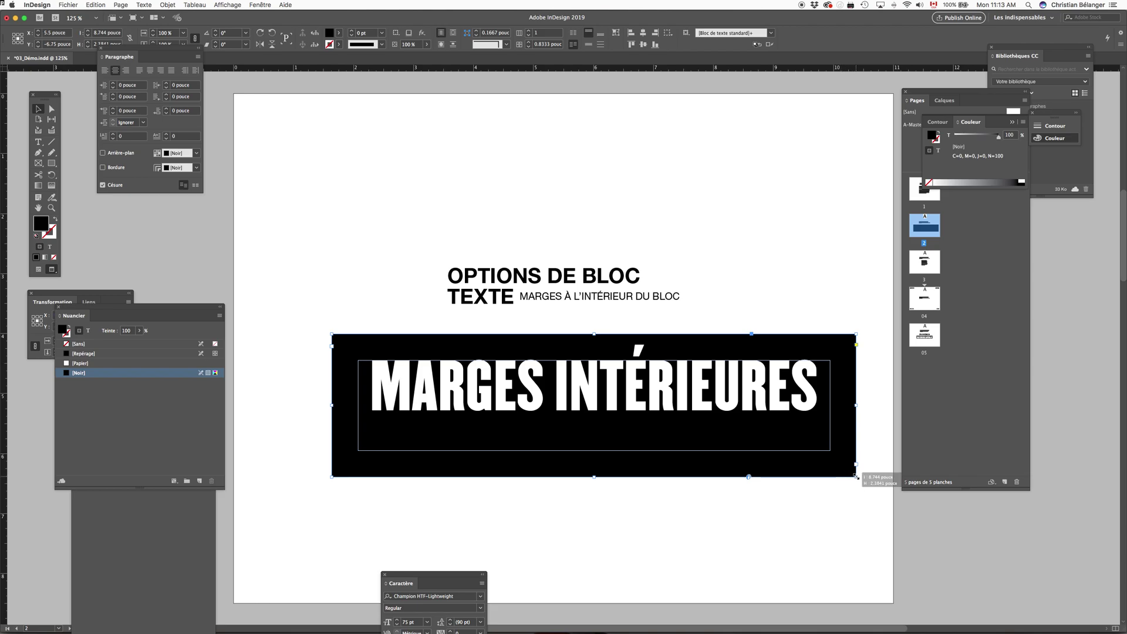
double_click(857, 478)
click(811, 464)
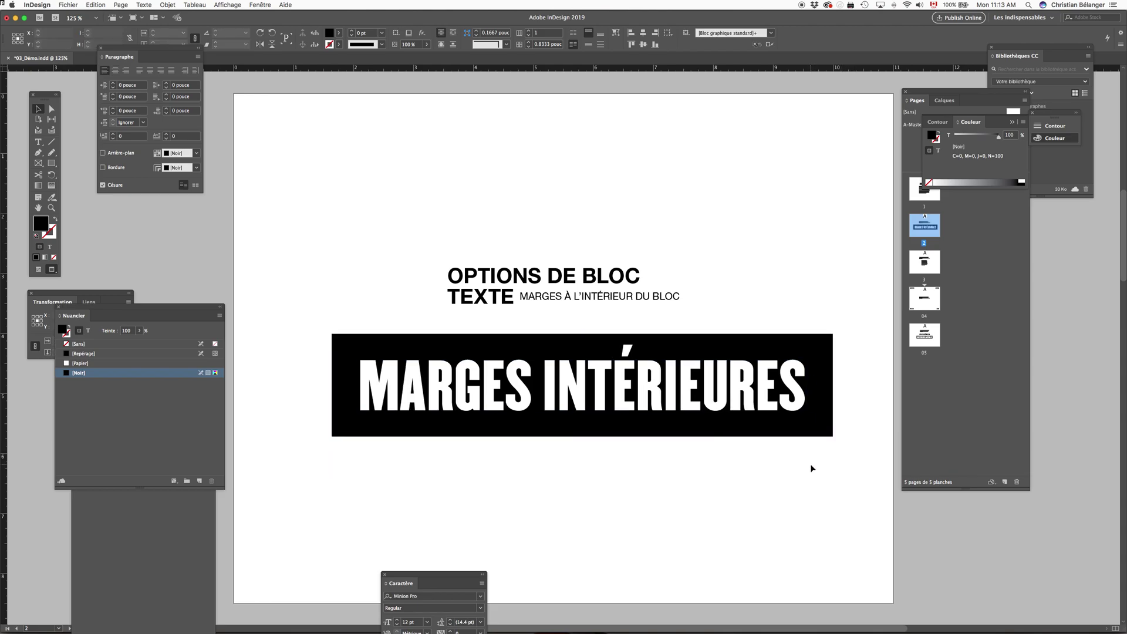
key(w)
key(w)
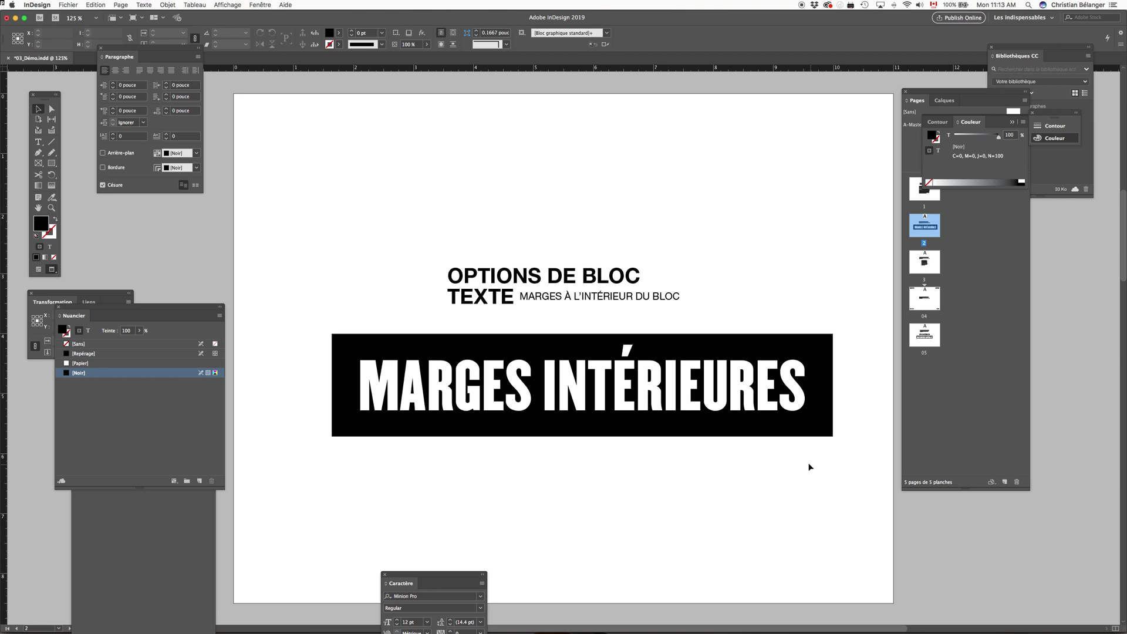
- Enlarge the "MARGES INTÉRIEURES" text frame downward and outward to about 9.08 inches wide
click(819, 424)
drag(833, 436, 877, 488)
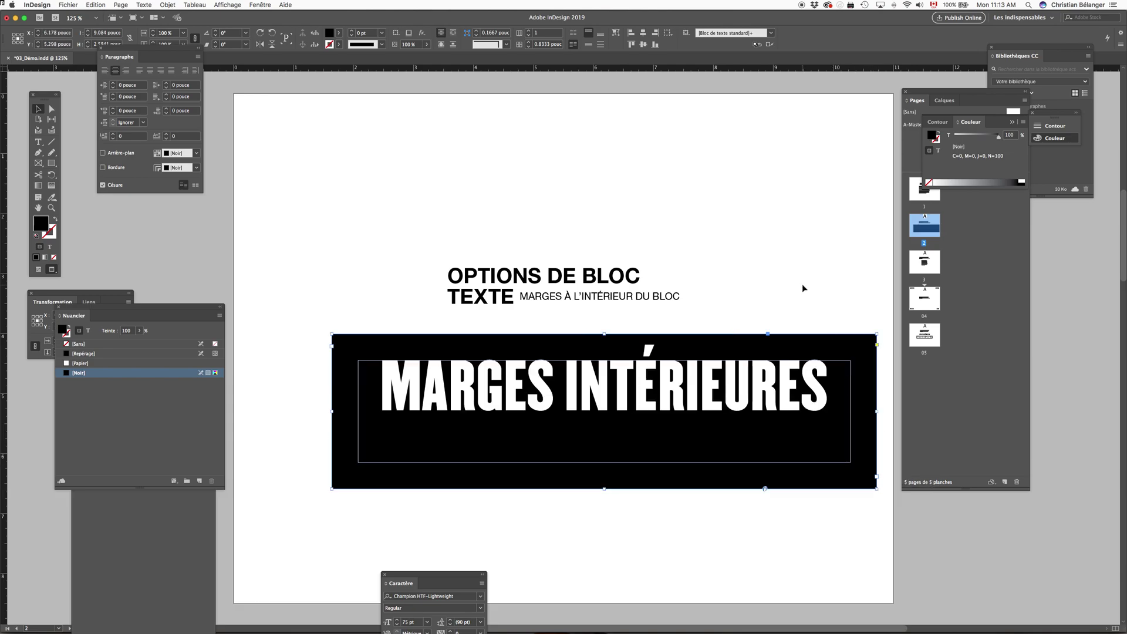